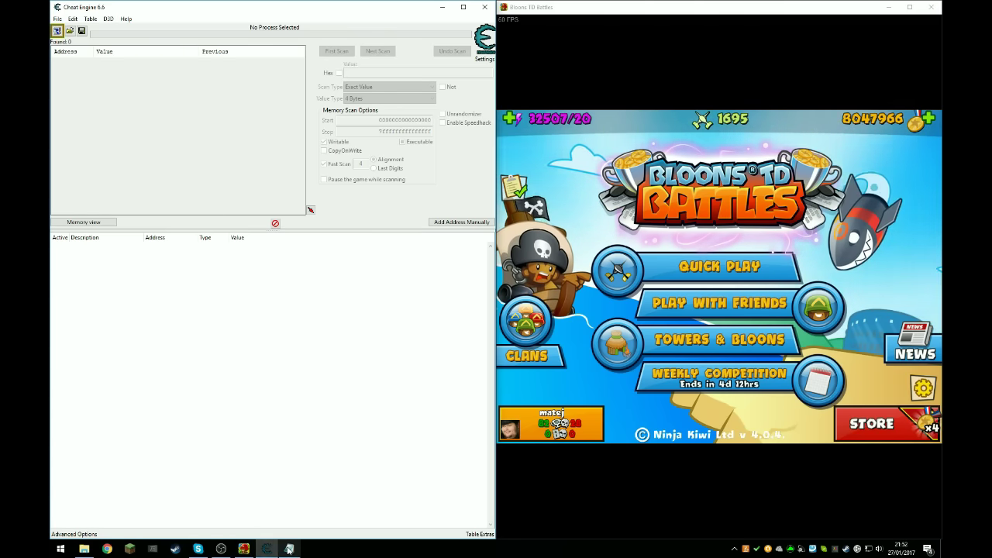
- Attach Cheat Engine to Battles-Win.exe from the Process List and confirm with Open
mouse_move(289, 548)
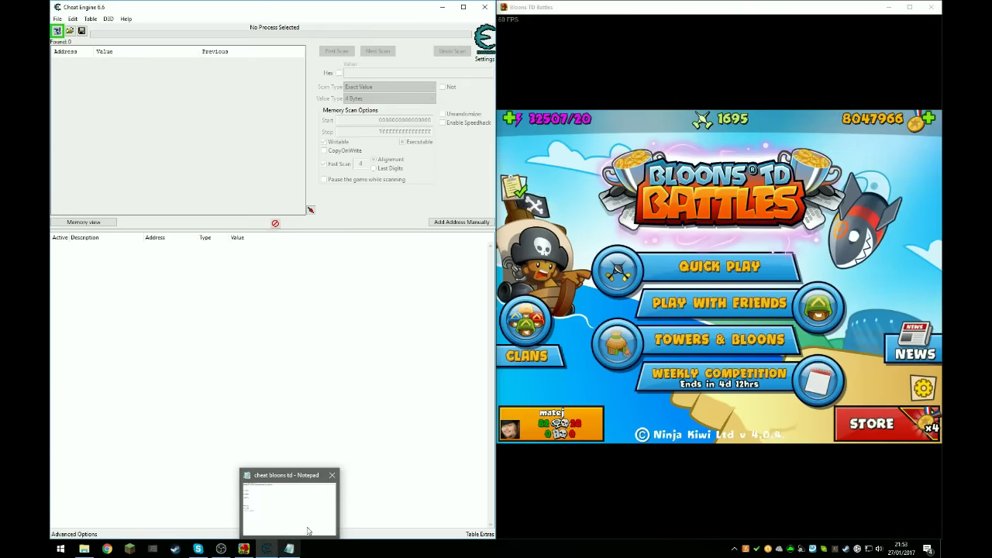
click(56, 31)
scroll(294, 256, up, 5)
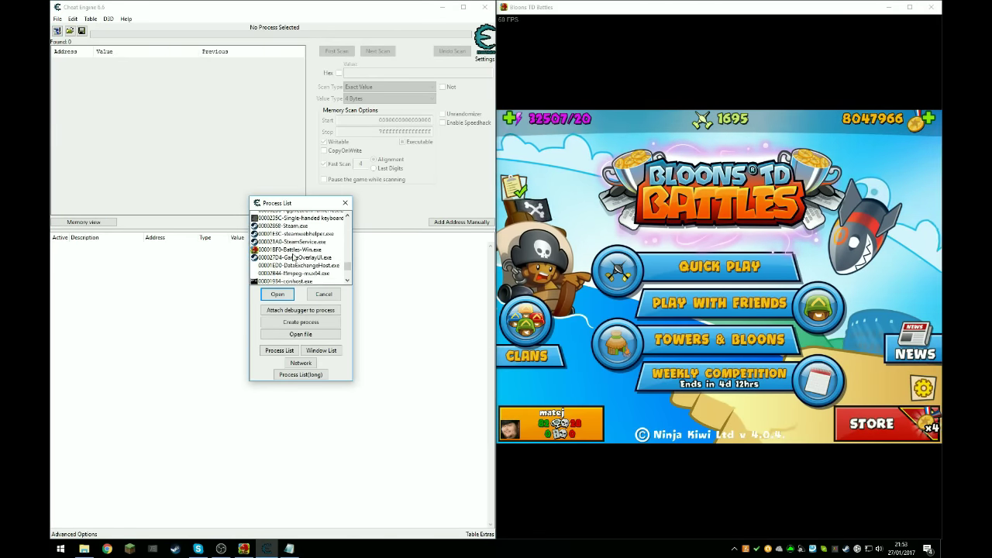
double_click(278, 277)
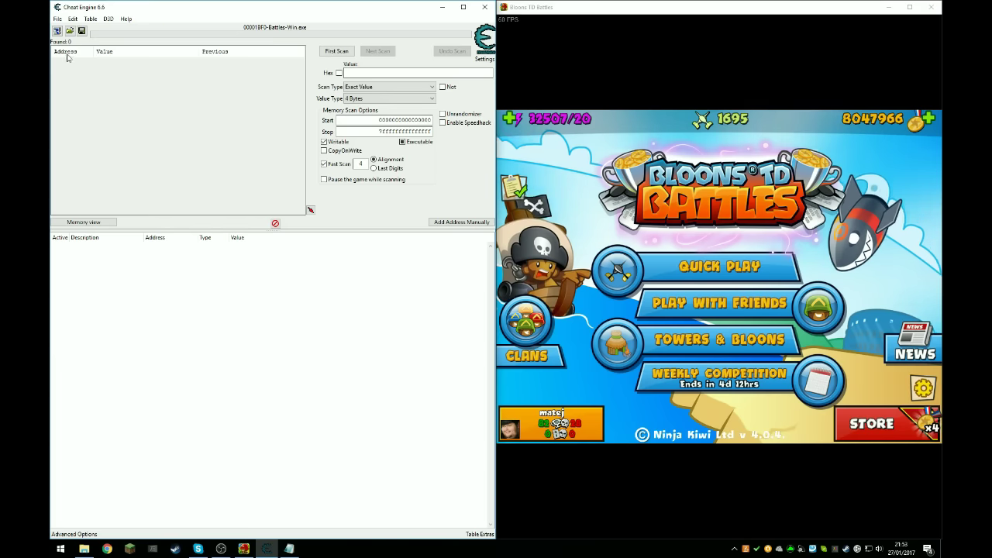
click(56, 31)
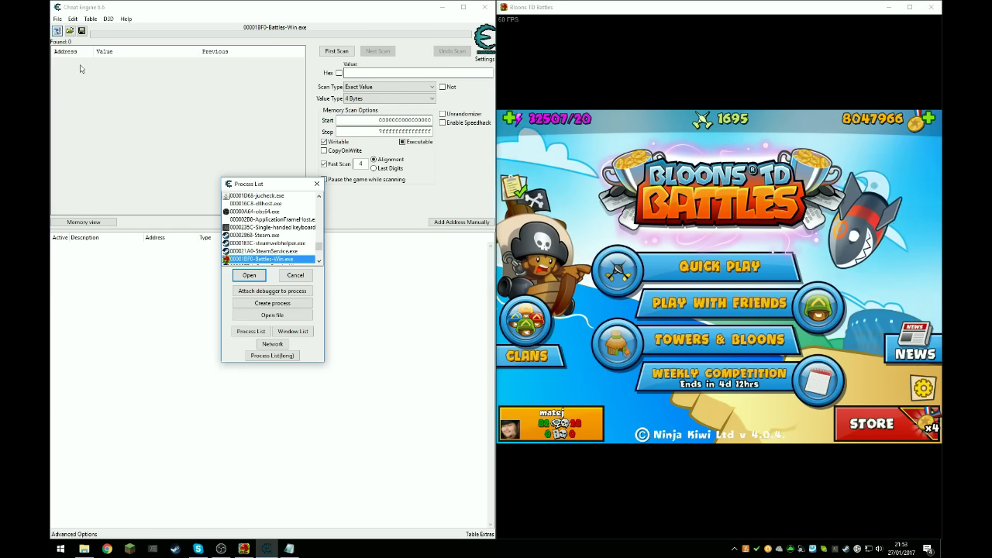
click(260, 276)
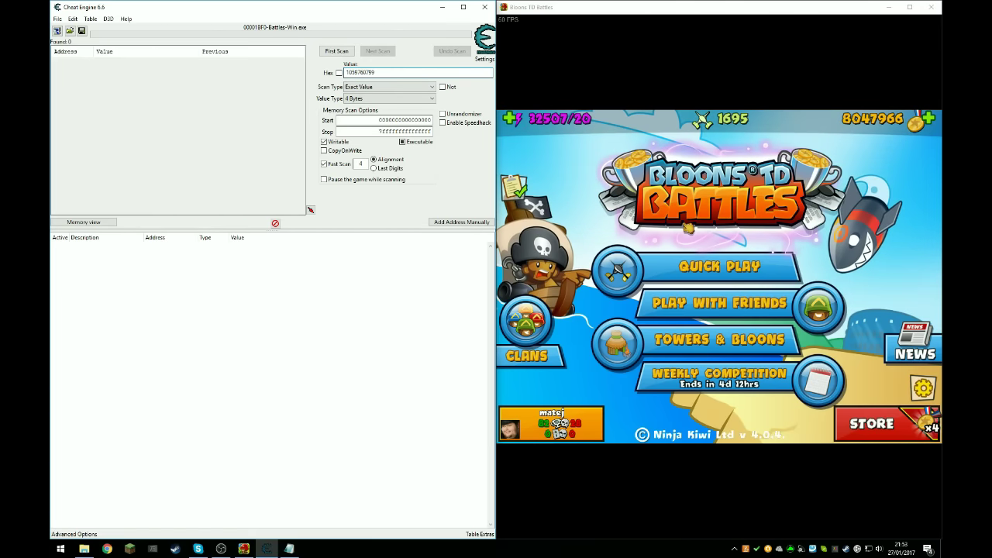
- Go through Quick Play into the Battle Arenas selection in the game
click(667, 281)
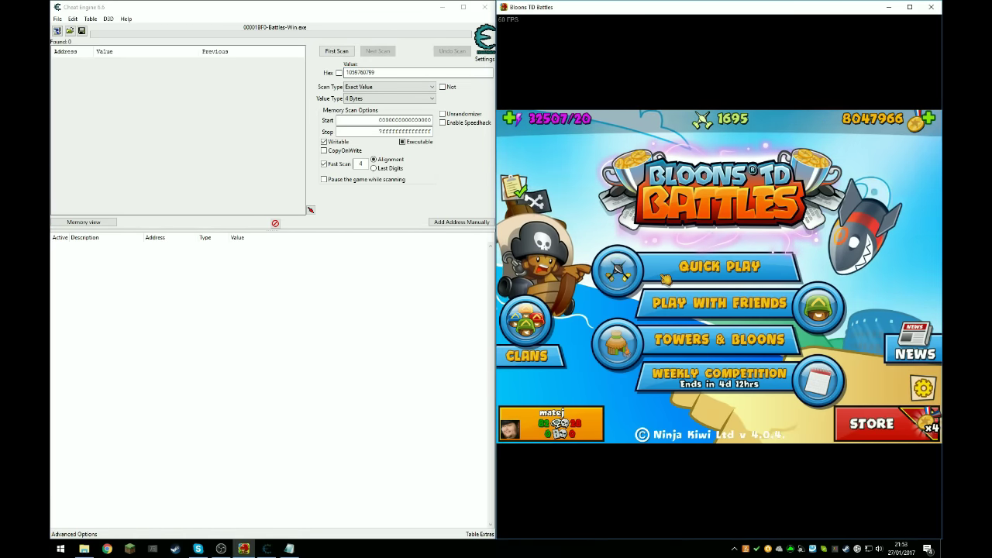
click(680, 265)
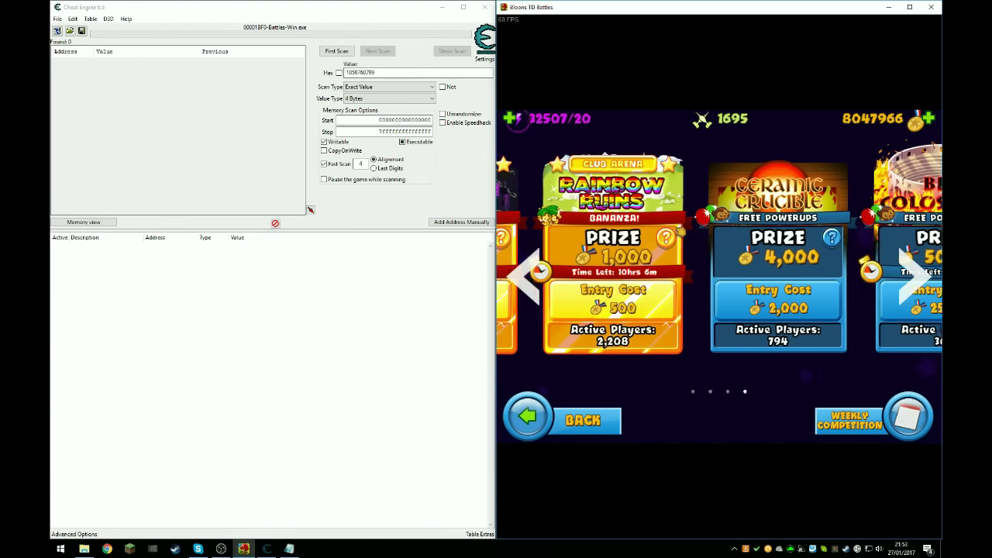
- Swipe through the arena carousel, then enter BFB Colosseum and pay its entry cost
mouse_move(679, 231)
mouse_down()
mouse_move(726, 236)
mouse_move(640, 240)
mouse_up()
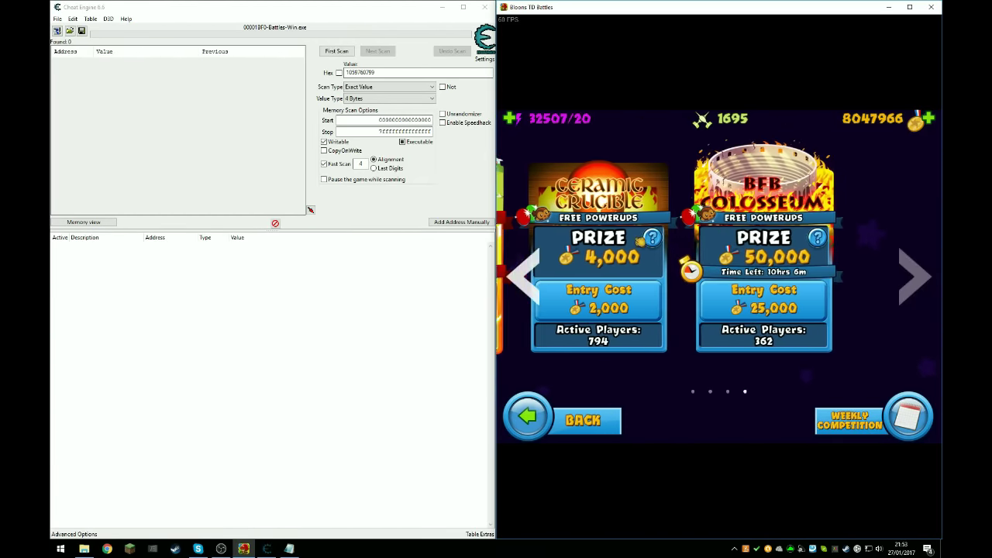
drag(697, 248, 768, 246)
mouse_move(681, 162)
mouse_down()
mouse_move(771, 242)
mouse_move(853, 246)
mouse_move(589, 249)
mouse_up()
mouse_move(775, 256)
mouse_down()
mouse_move(680, 266)
mouse_move(791, 260)
mouse_up()
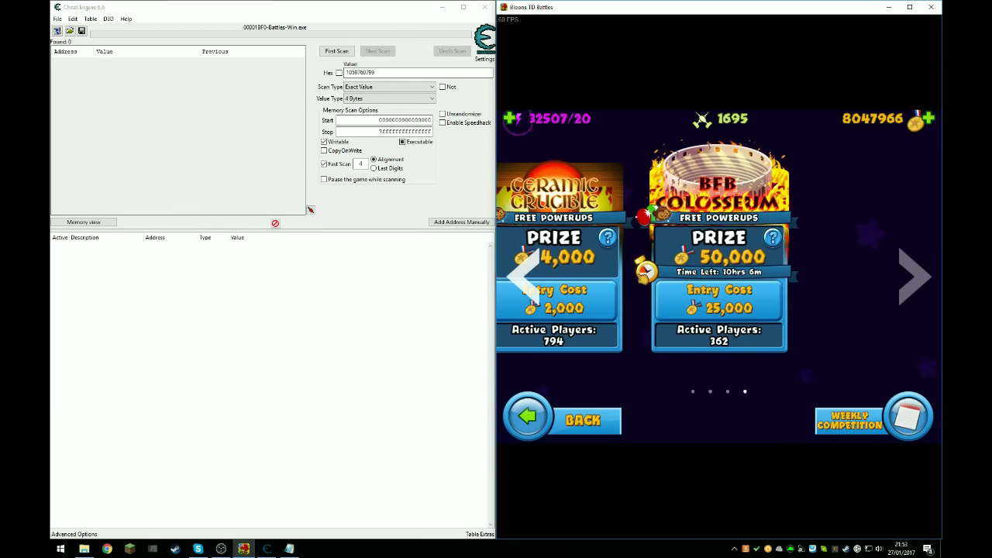
mouse_move(647, 271)
mouse_down()
mouse_move(809, 275)
mouse_move(656, 288)
mouse_up()
click(701, 299)
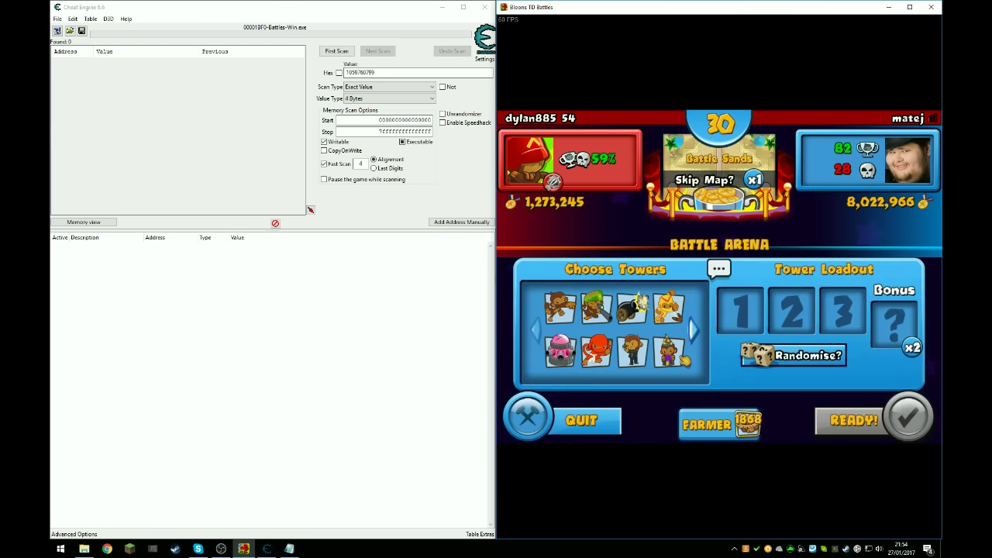
- Put the wizard monkey, red monkey and super monkey in loadout slots 1–3 and press Ready
click(670, 348)
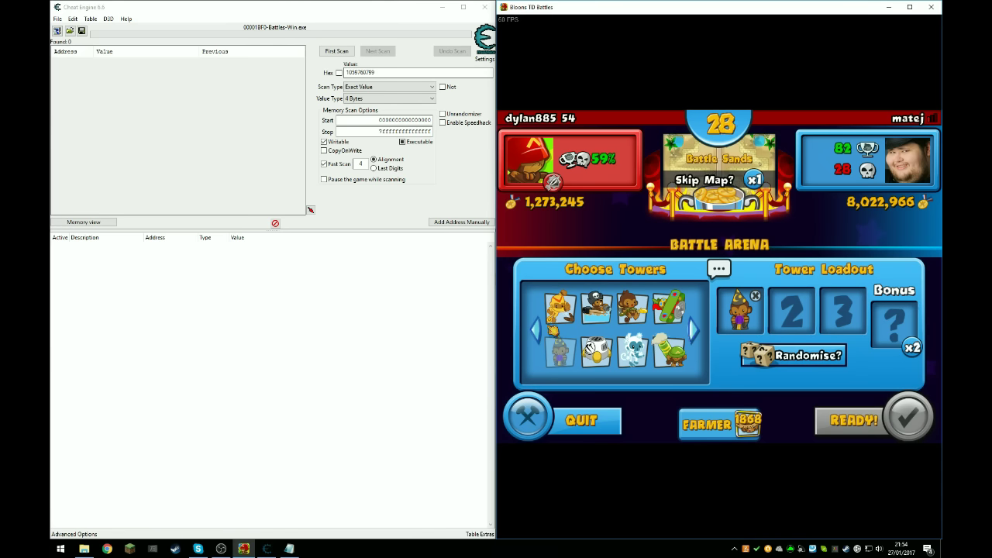
click(597, 351)
click(694, 330)
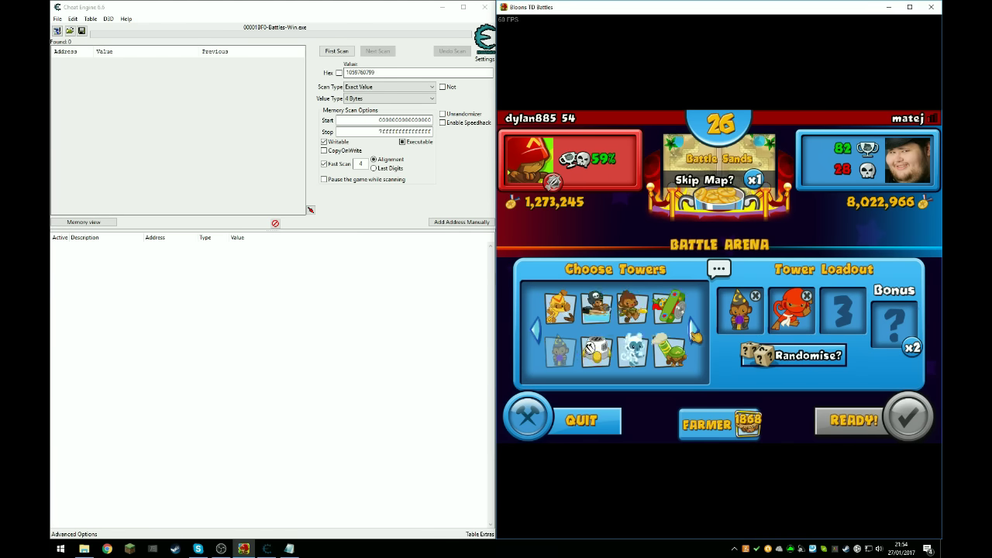
click(597, 351)
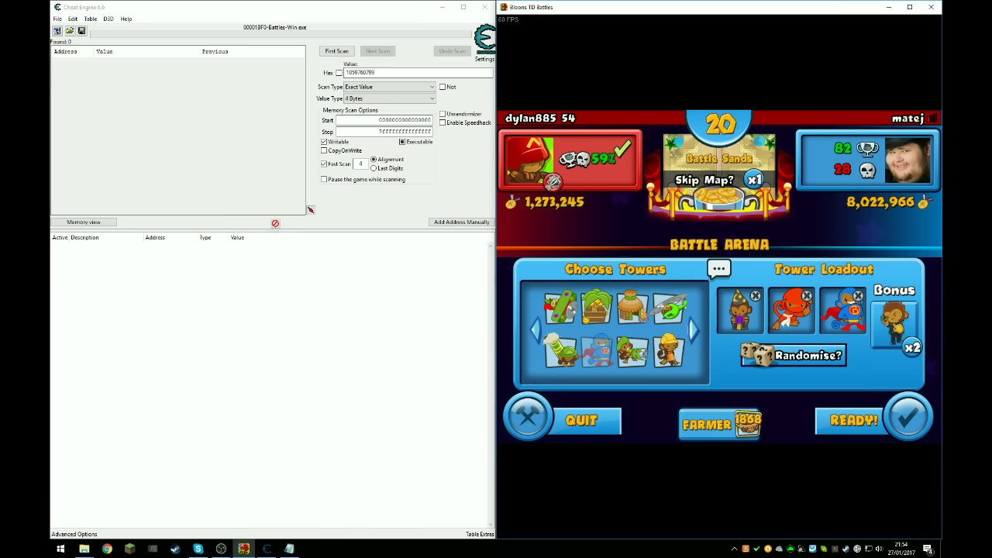
click(899, 411)
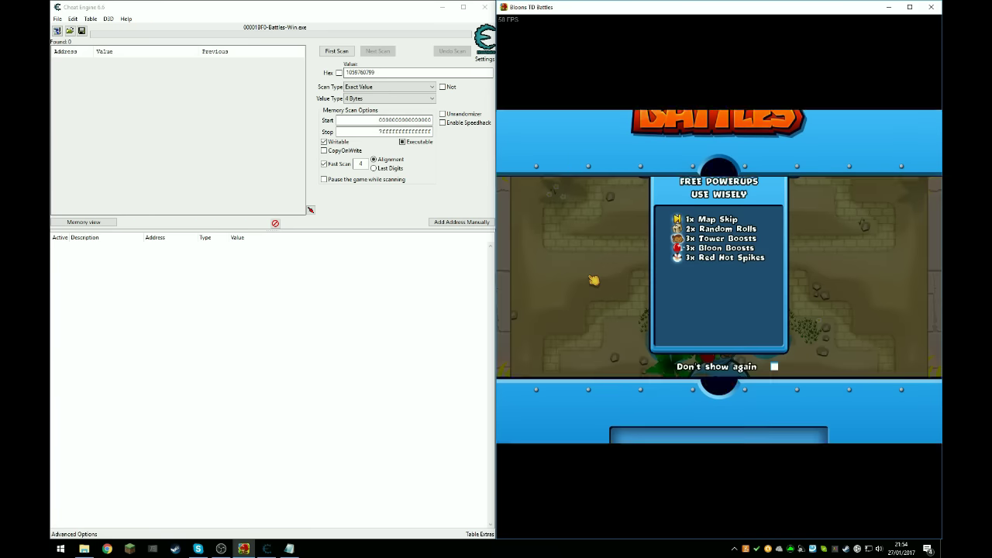
- Dismiss the Free Powerups notice and place a $550 Monkey Apprentice on the right-hand map
click(774, 165)
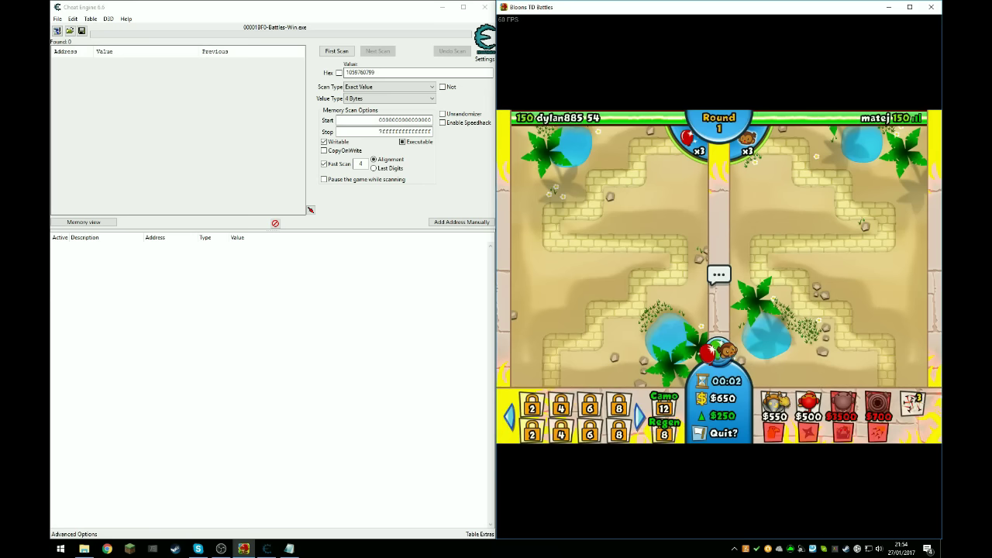
click(774, 405)
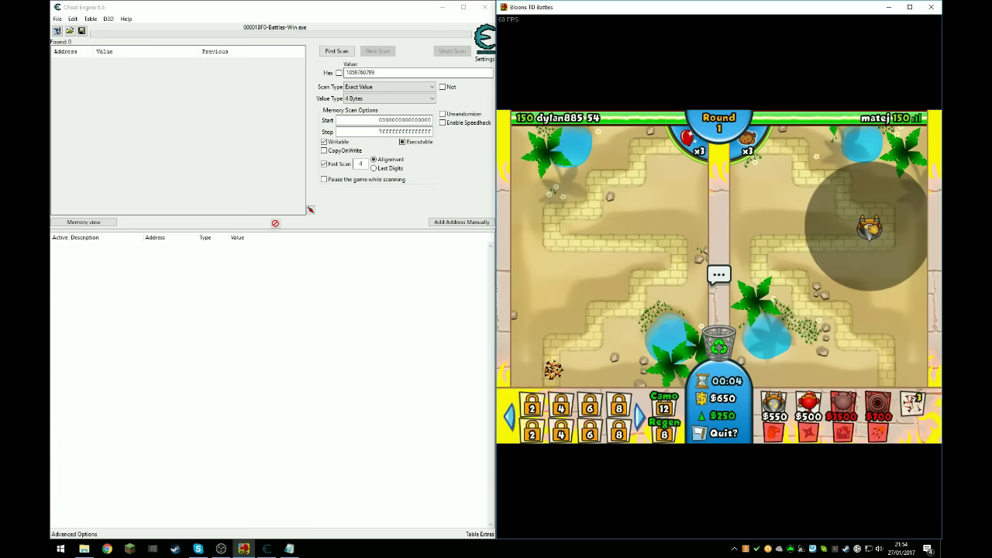
click(868, 227)
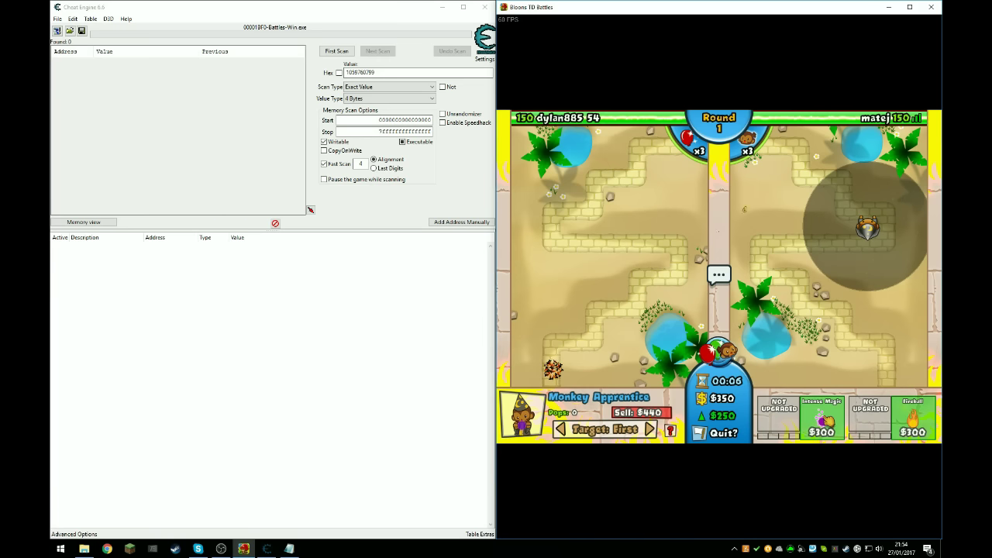
click(850, 306)
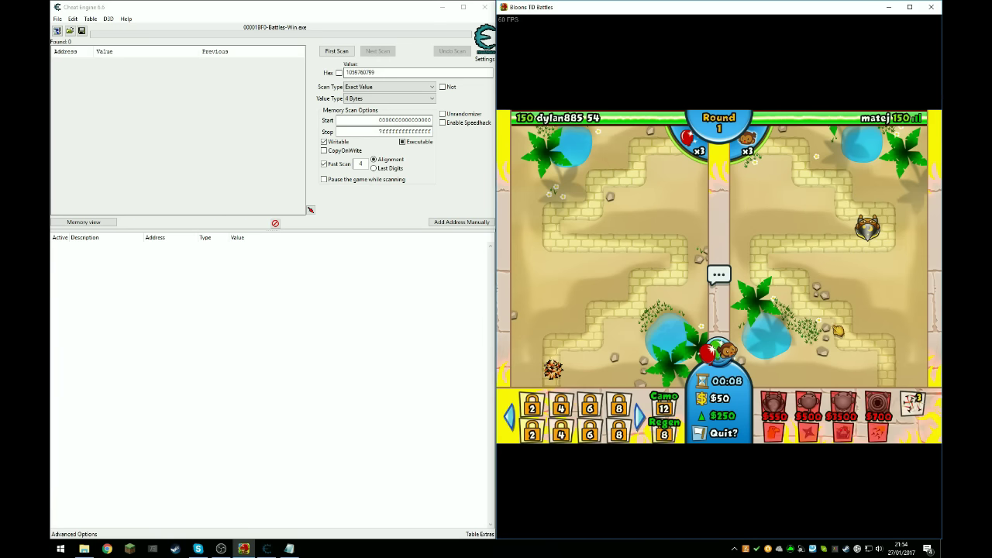
- Scan Cheat Engine for the money value and browse memory at the second found address
key(1)
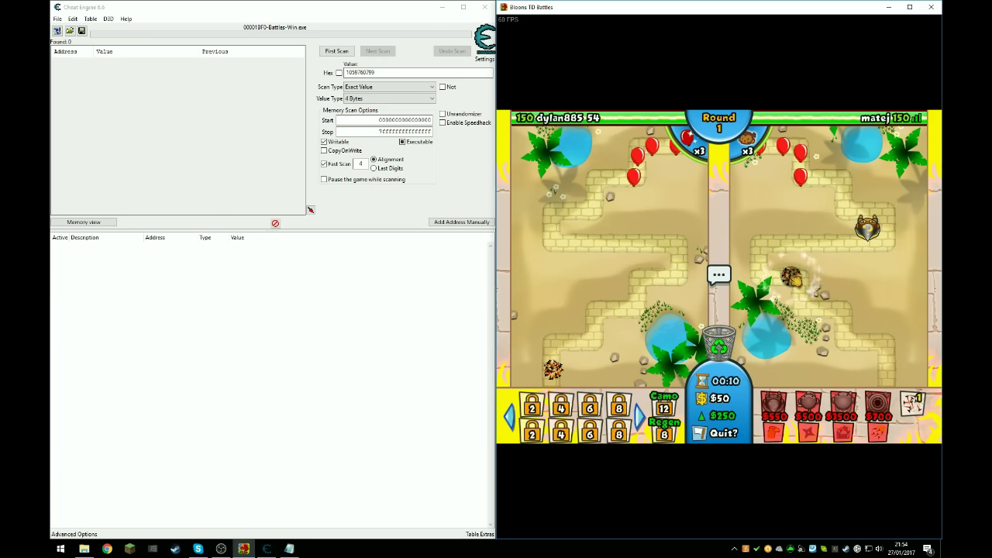
click(336, 50)
click(74, 70)
key(ctrl+b)
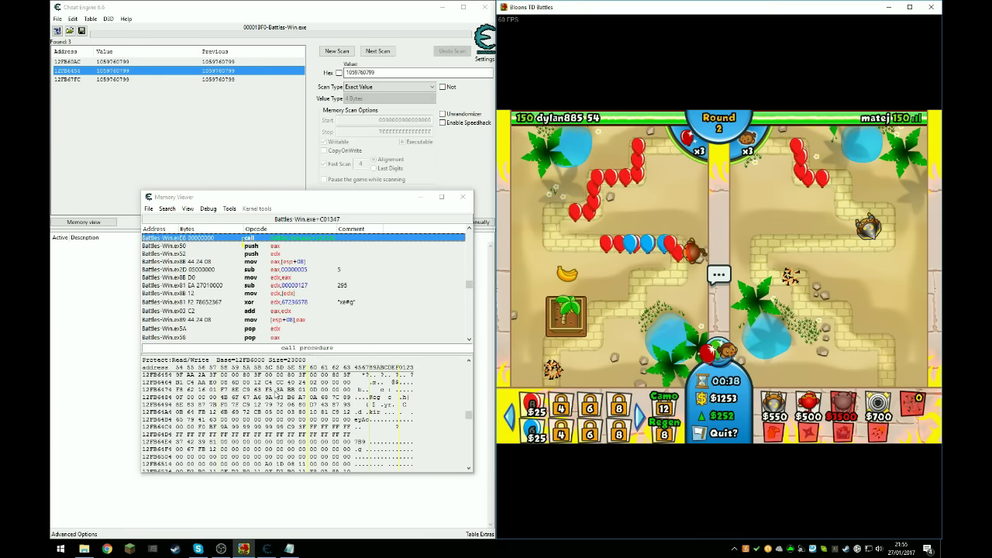
- Set the Memory Viewer dump's display type to Float, then send two $25 red bloons
right_click(273, 395)
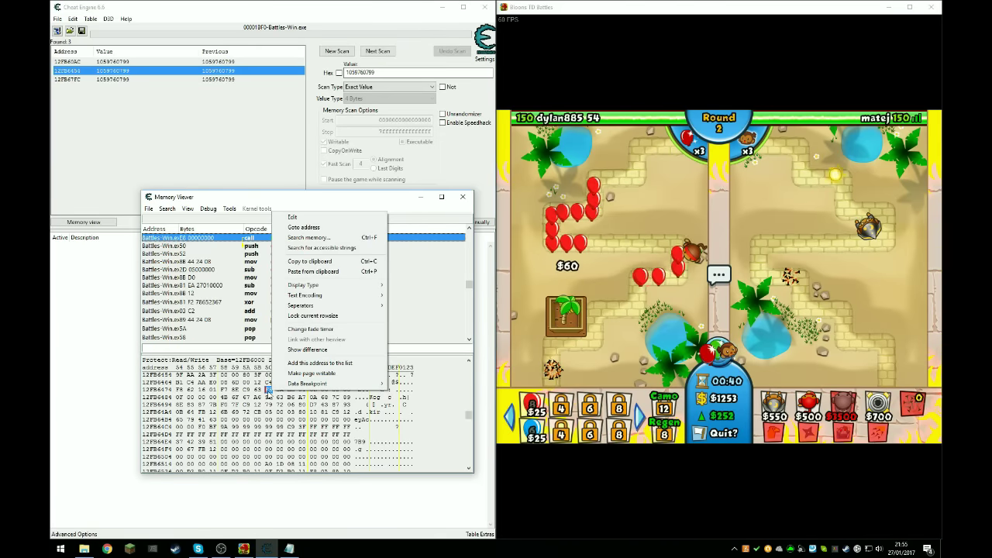
click(257, 390)
right_click(289, 415)
right_click(250, 391)
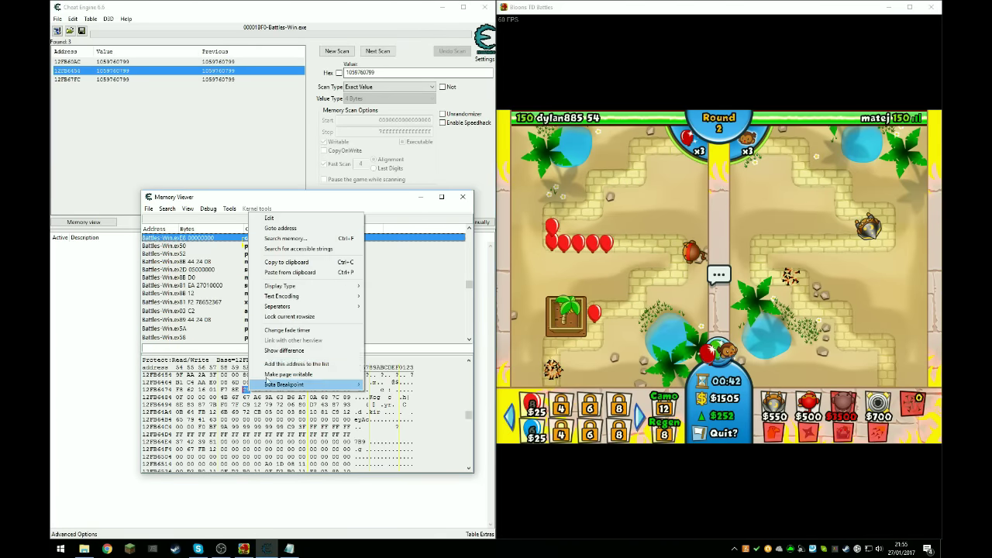
mouse_move(304, 287)
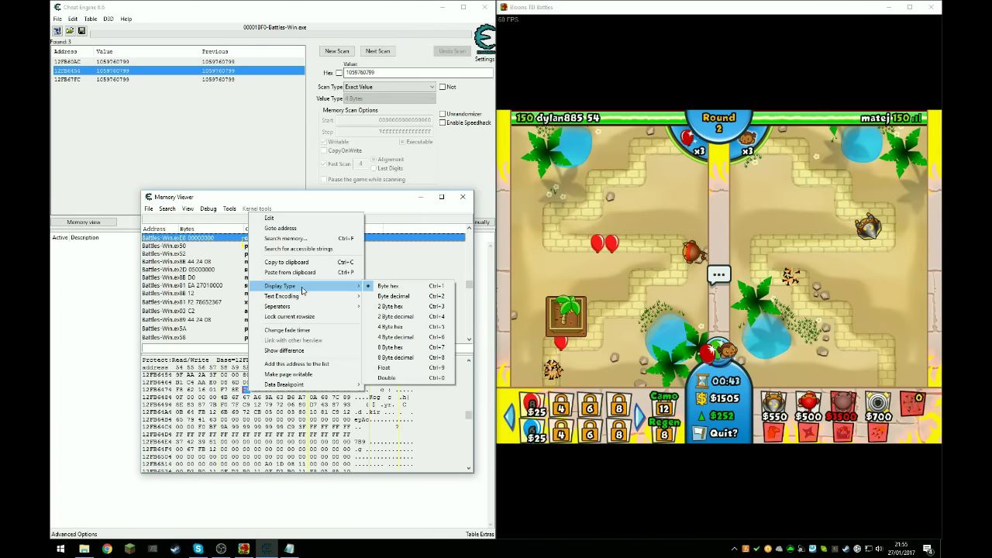
click(399, 368)
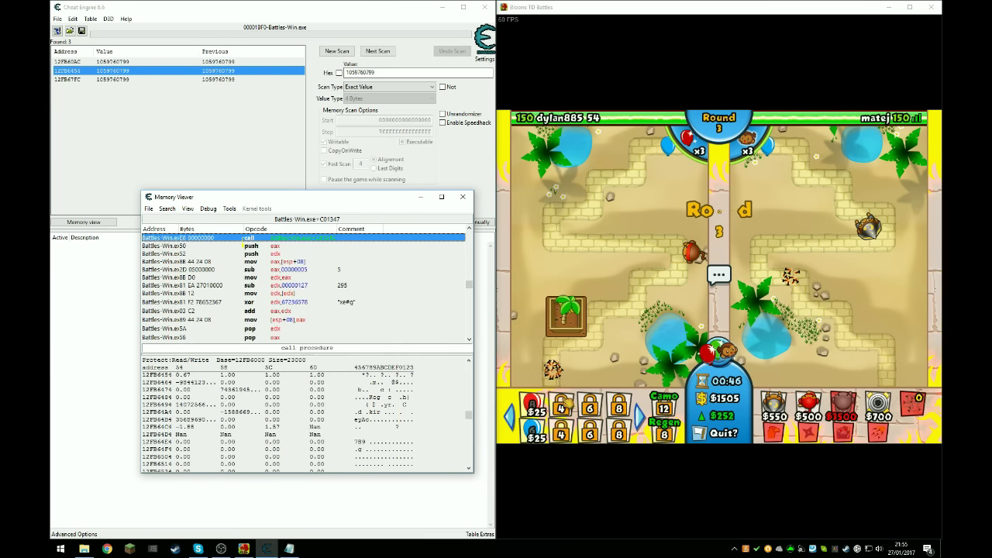
click(534, 408)
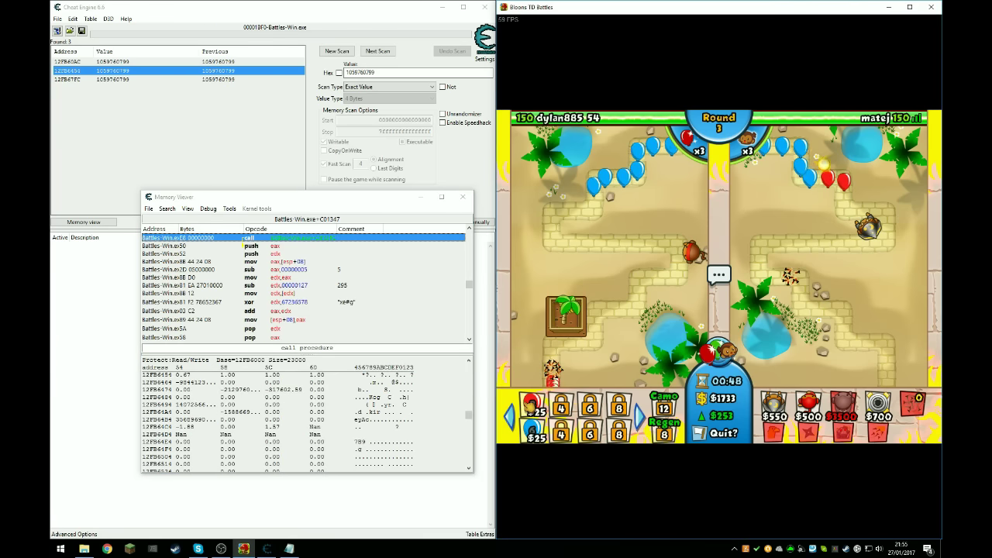
click(533, 408)
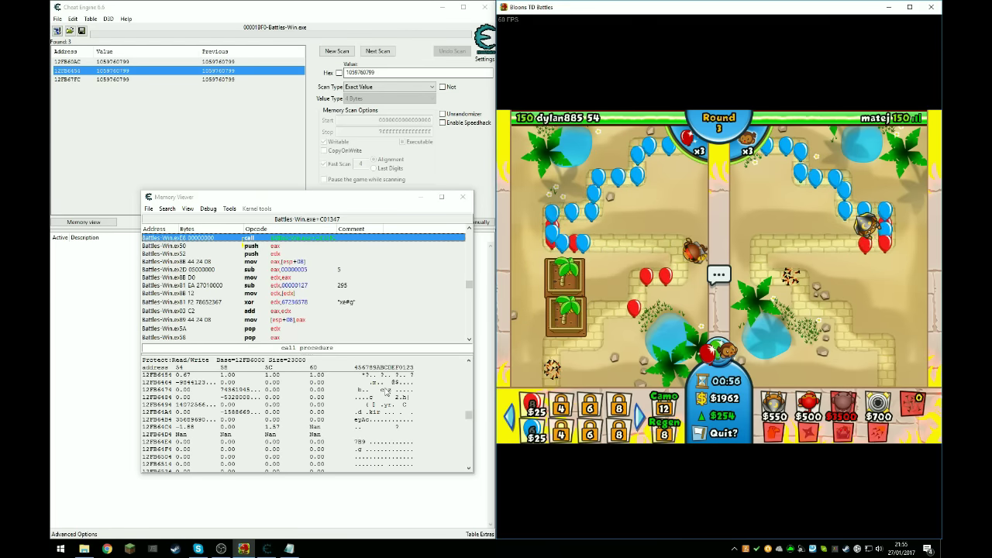
- Edit the float at 12FB6474, deleting the 1 after the minus sign, and apply it
right_click(276, 390)
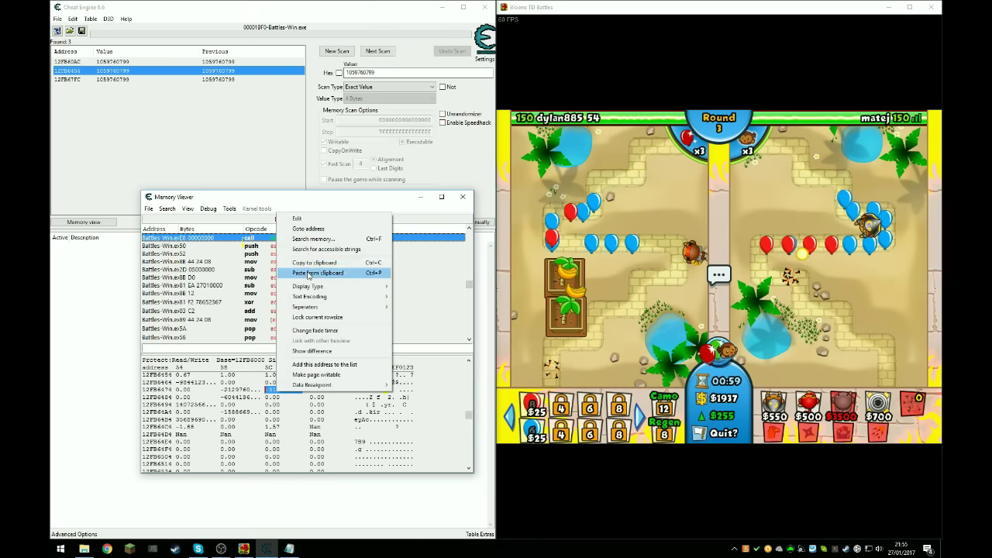
click(311, 222)
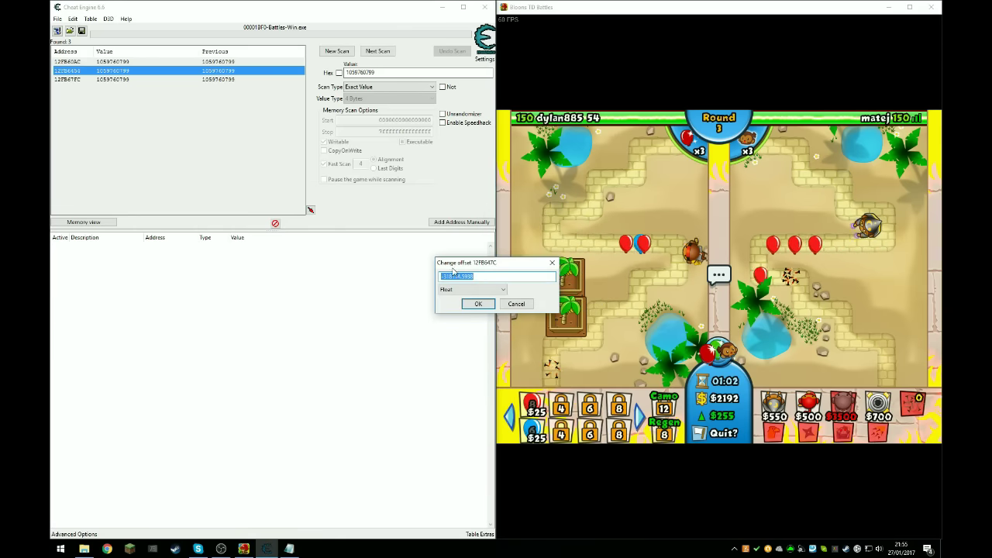
click(545, 267)
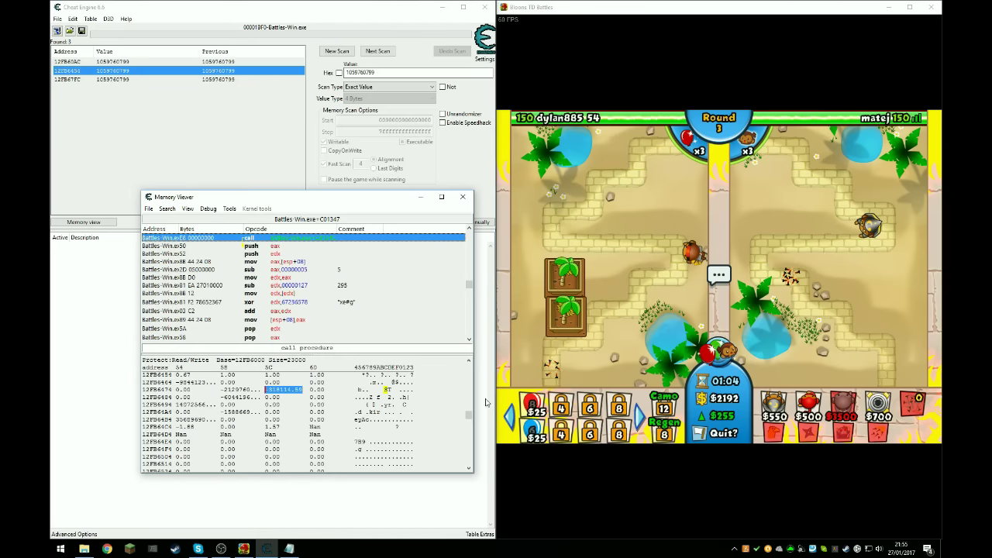
right_click(295, 393)
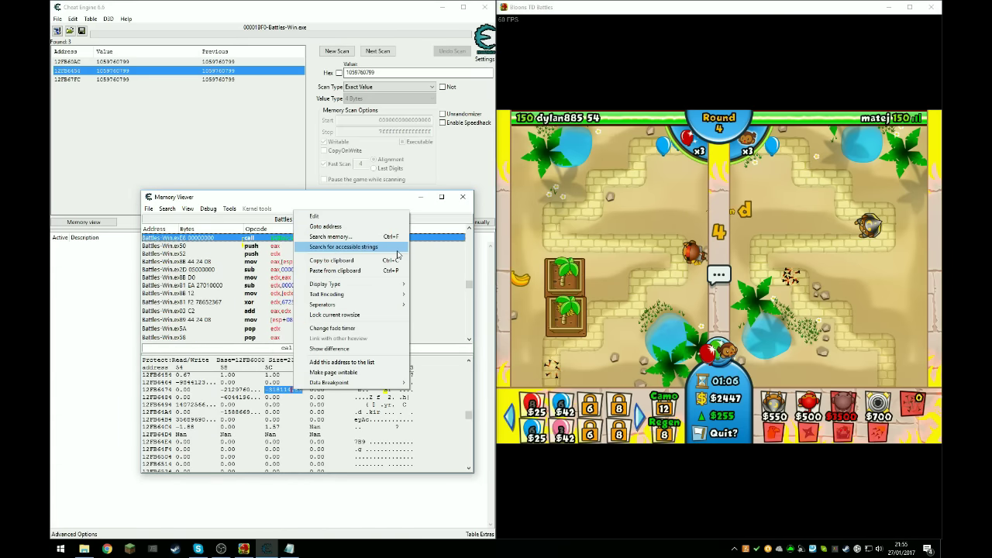
click(295, 393)
right_click(295, 393)
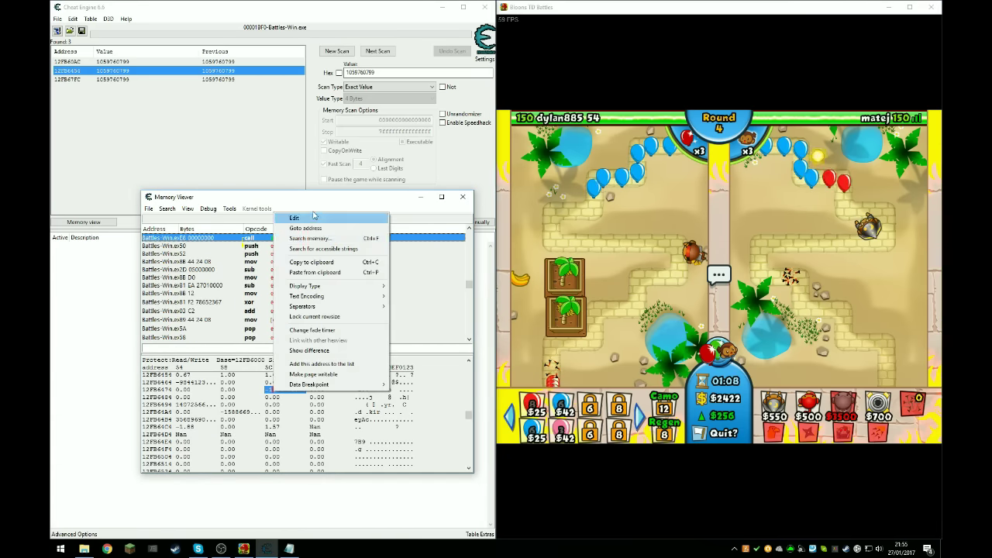
key(Escape)
right_click(294, 393)
click(310, 221)
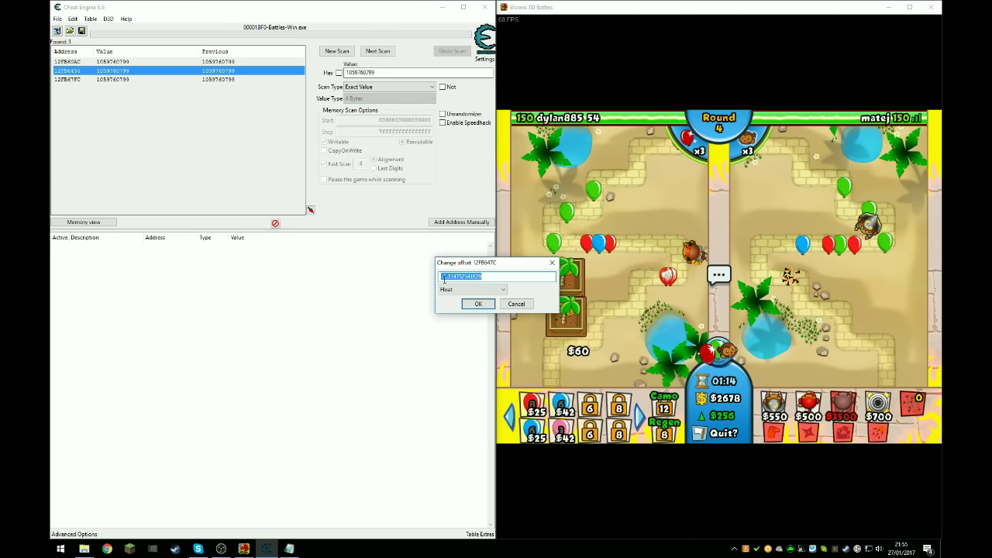
click(444, 277)
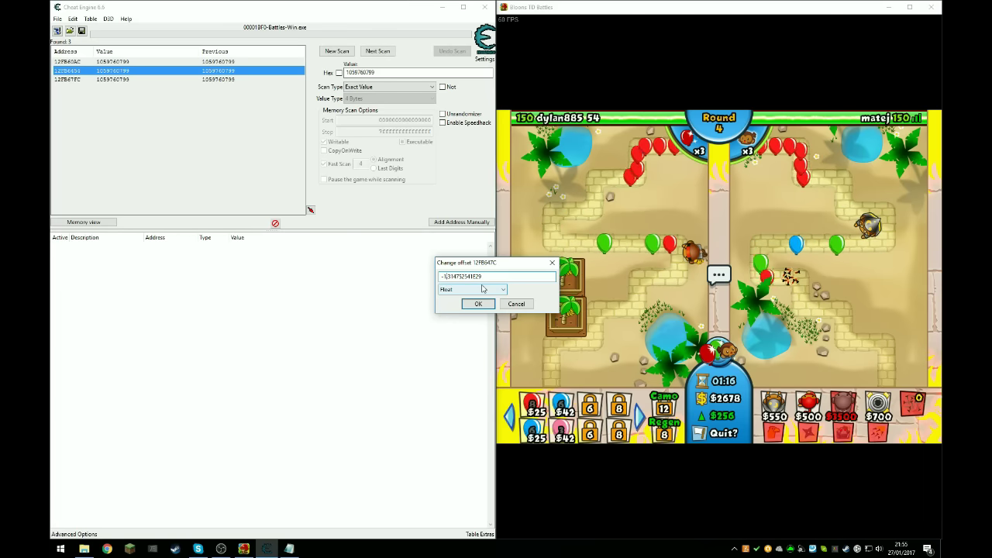
key(BackSpace)
text(0)
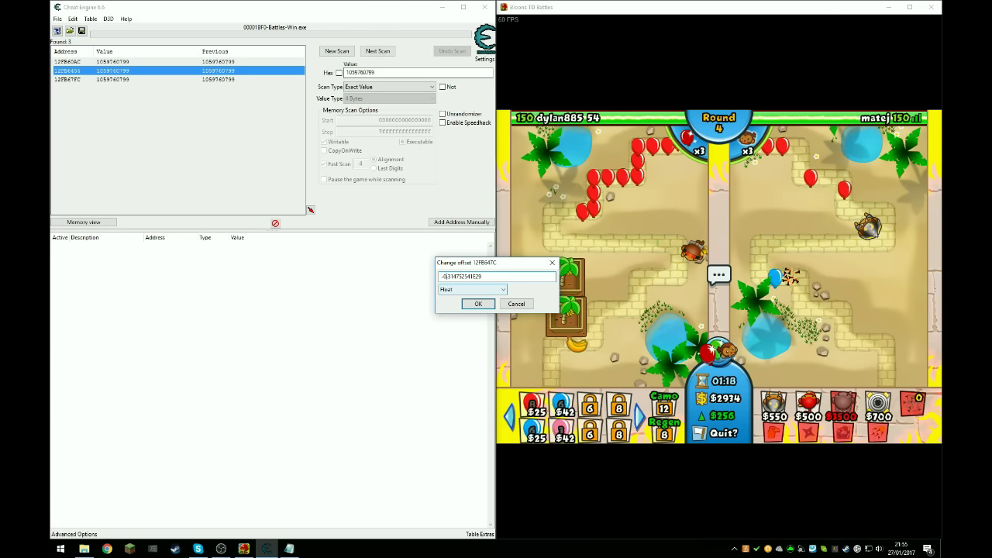
key(Return)
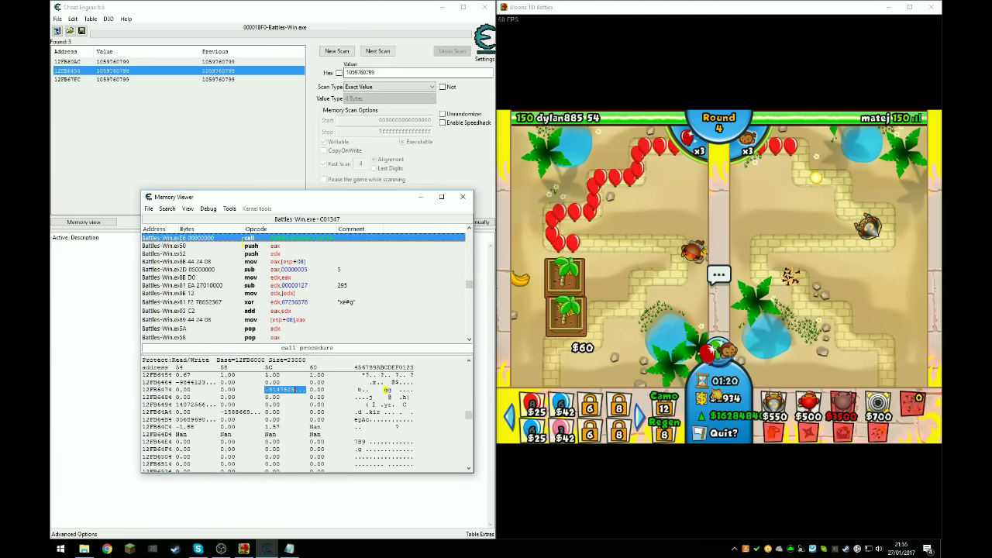
- Edit and apply the money float again, pushing cash and income to $2147483
right_click(281, 395)
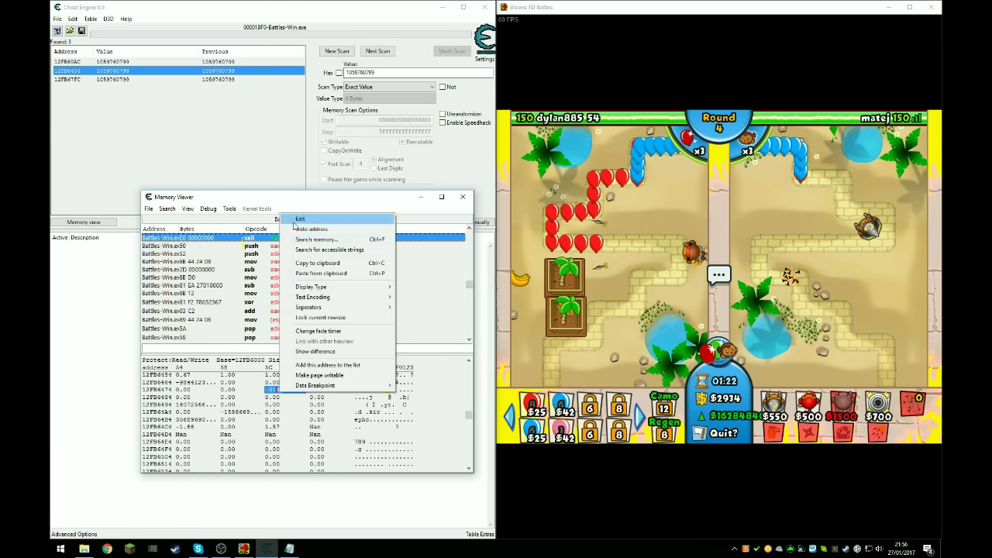
click(299, 218)
click(456, 276)
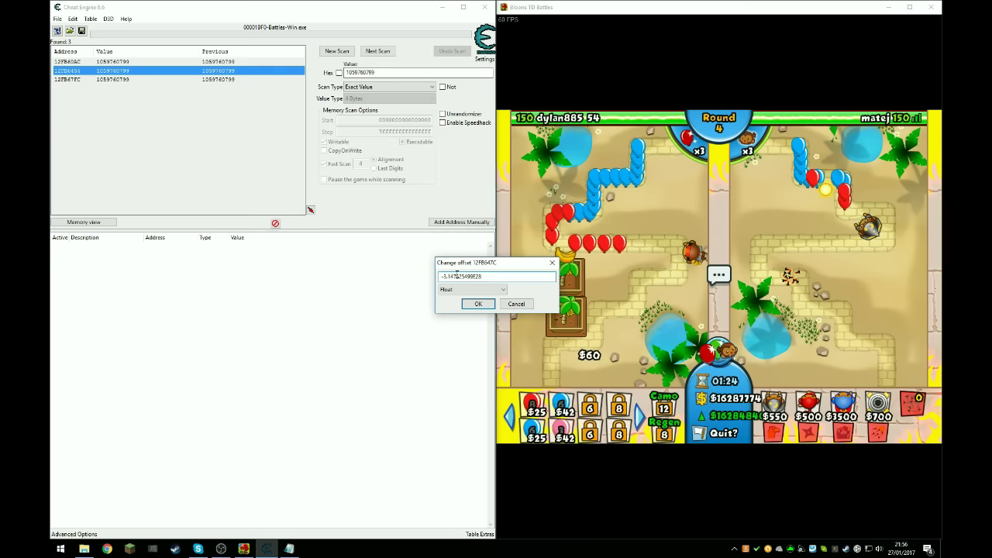
key(Return)
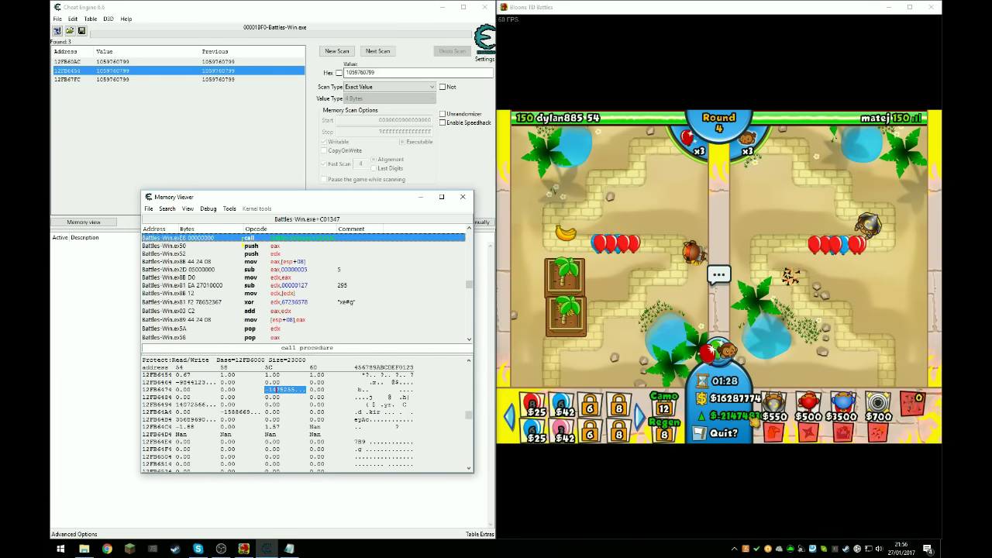
- Maximize the game and upgrade the first Monkey Apprentice's right path
click(909, 7)
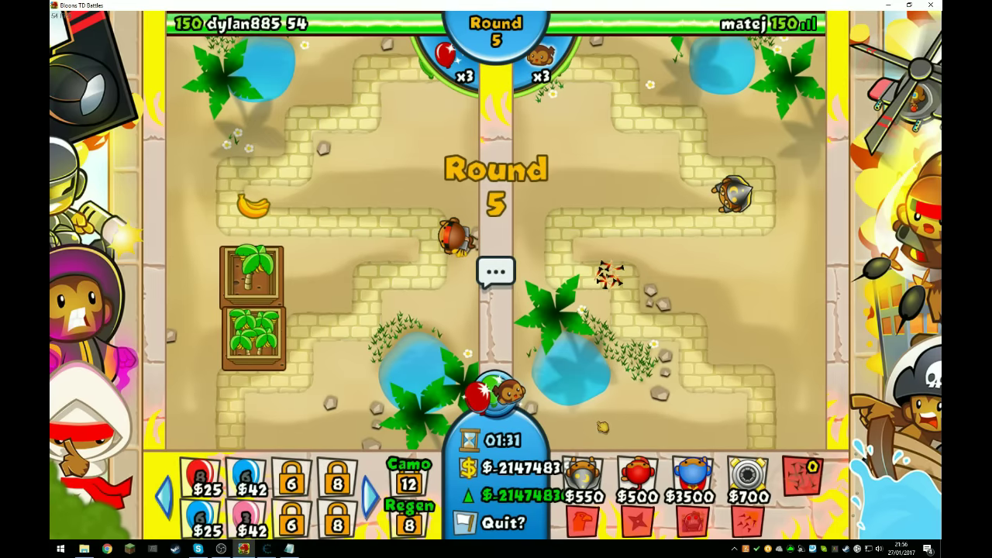
click(719, 216)
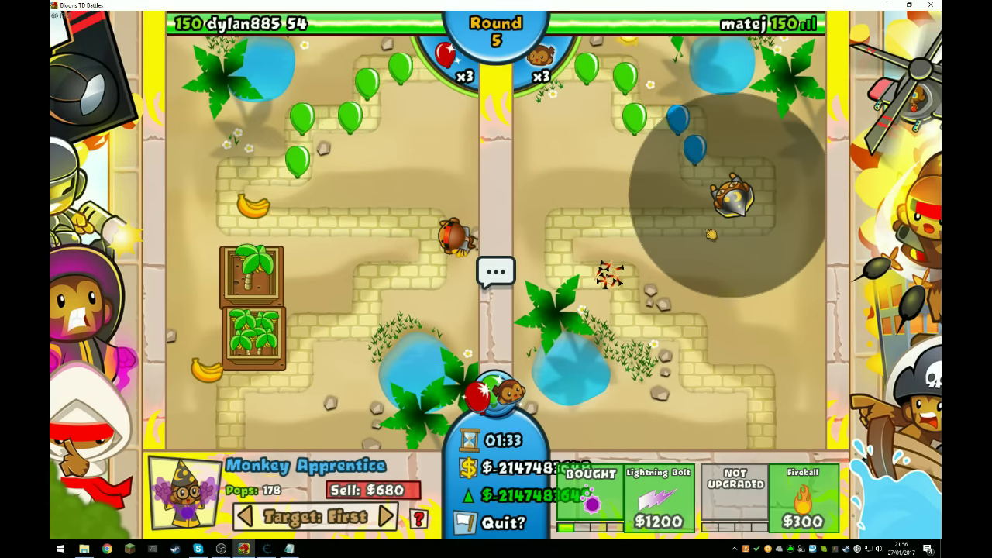
key(period)
key(period)
key(period)
key(Escape)
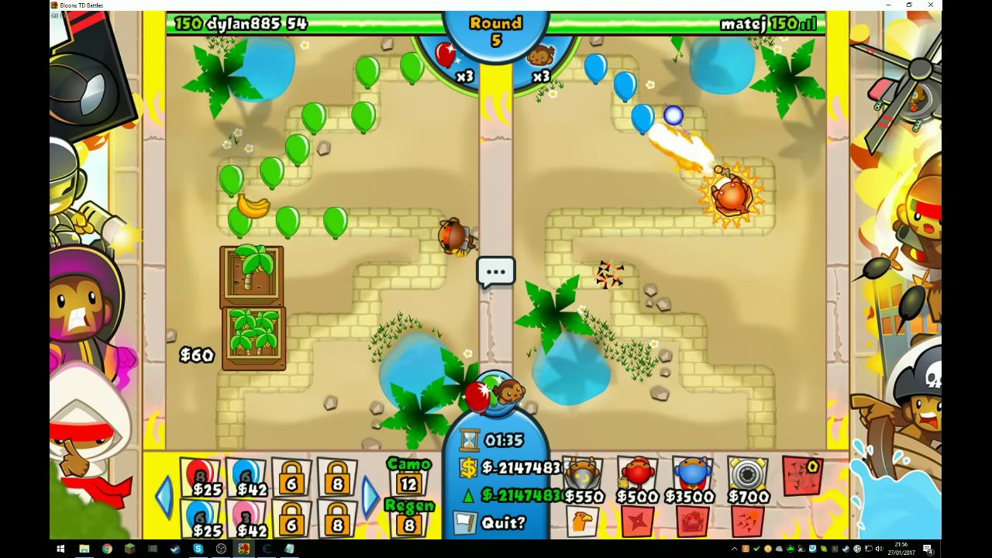
- Place a second Monkey Apprentice beside the phoenix and upgrade it
click(622, 481)
click(693, 197)
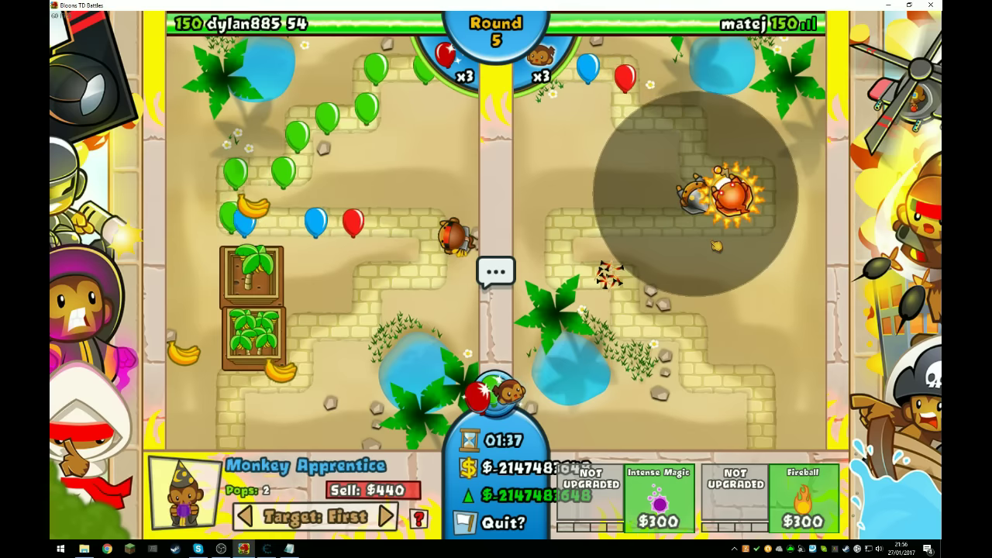
key(period)
key(period)
key(period)
key(comma)
key(comma)
key(Escape)
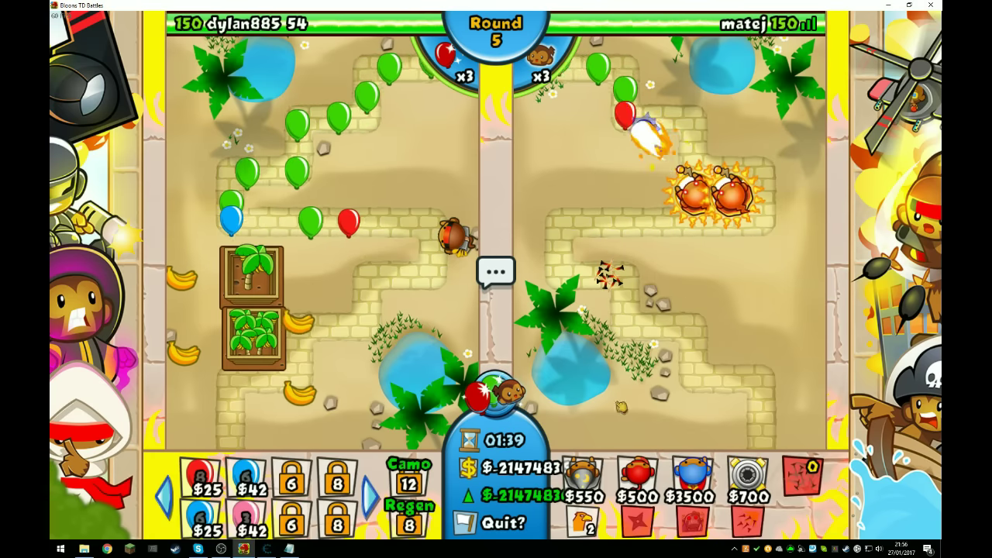
- Send several waves of blue bloons to the opponent
click(258, 487)
click(259, 487)
click(258, 487)
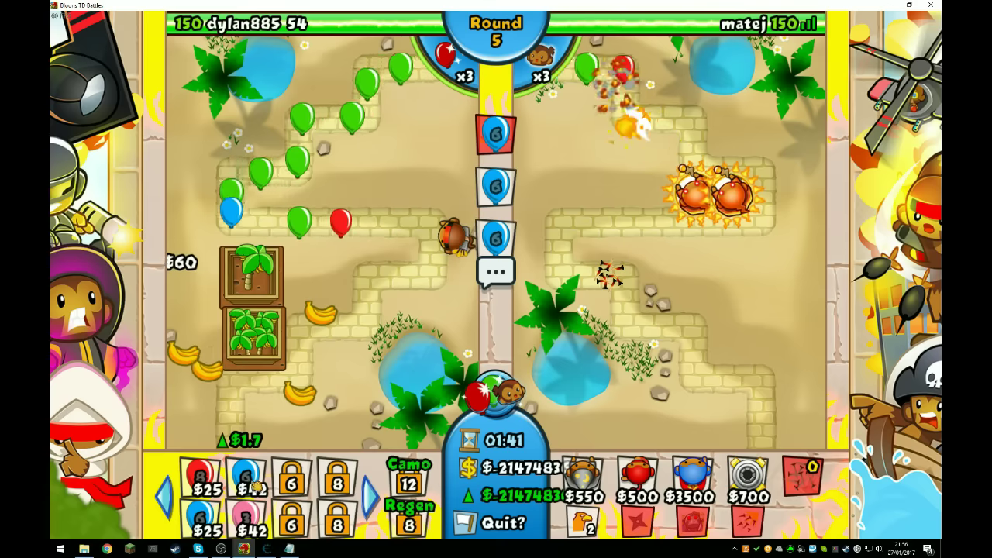
click(258, 487)
click(258, 486)
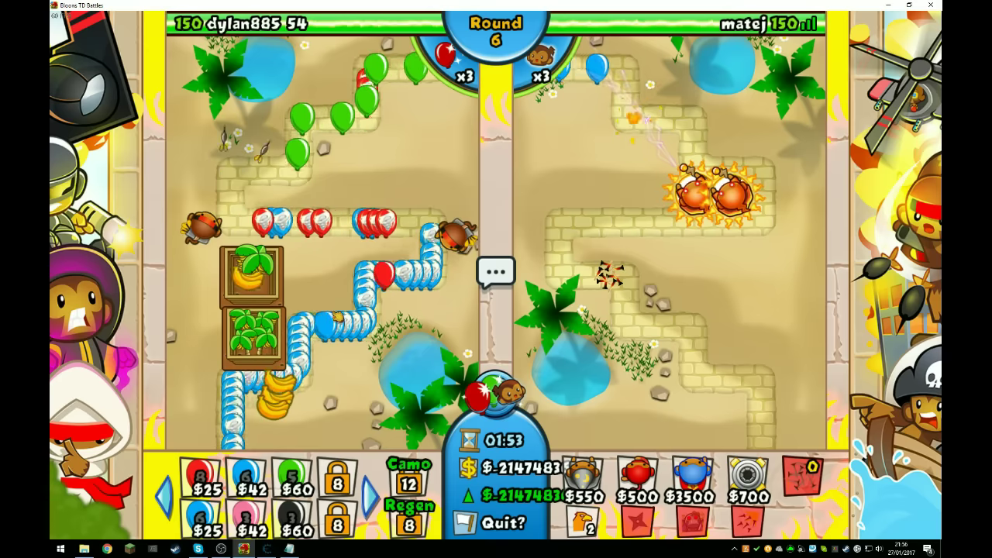
click(245, 475)
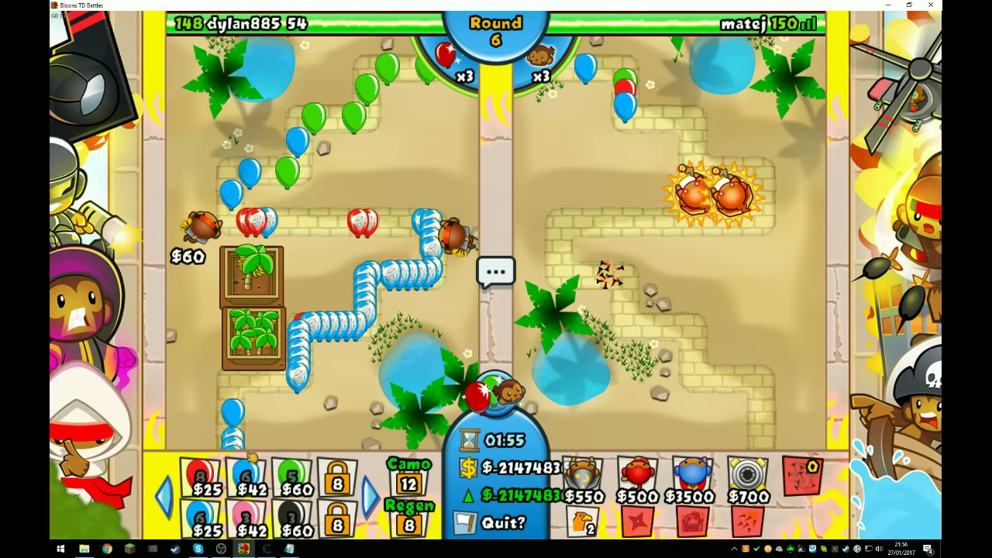
click(246, 476)
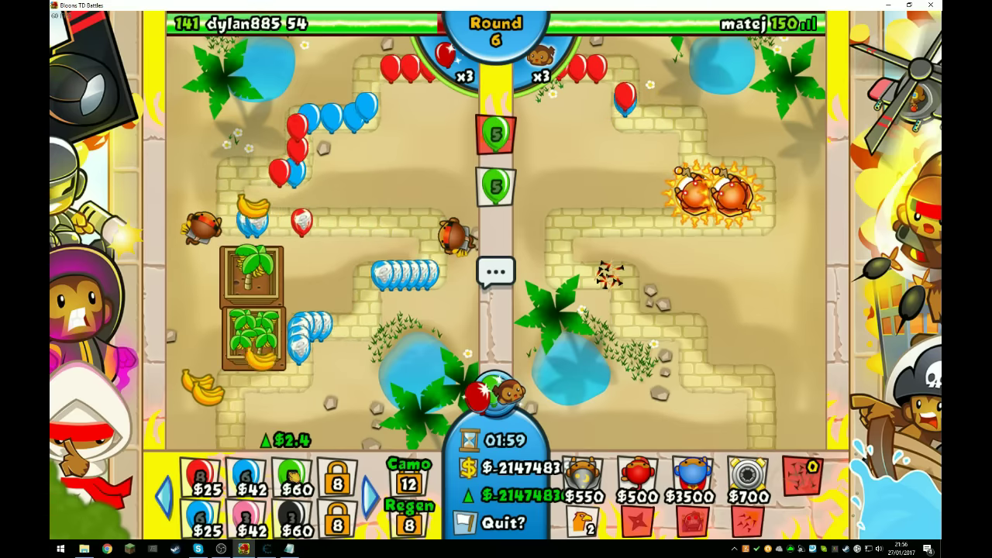
- Buy a Super Monkey beside the other towers and upgrade it into a Sun Temple
click(690, 477)
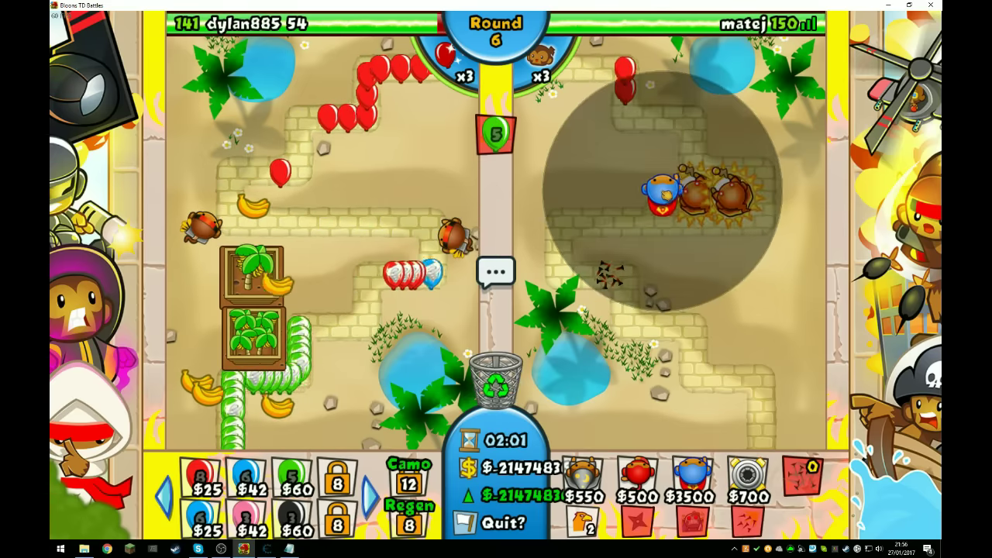
click(646, 217)
click(659, 497)
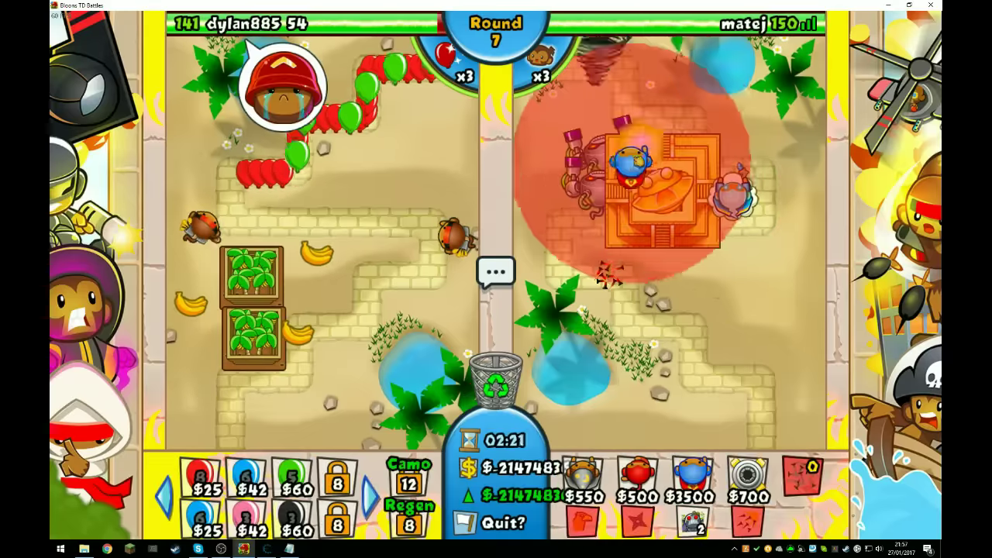
click(496, 271)
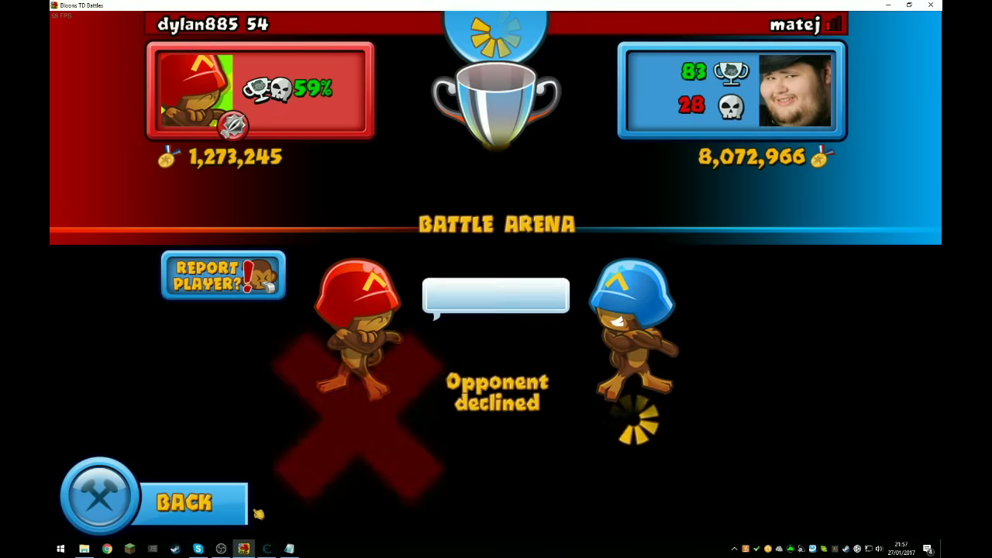
- Return from the results screen to Battle Arenas and snap the game window to the right half
click(241, 506)
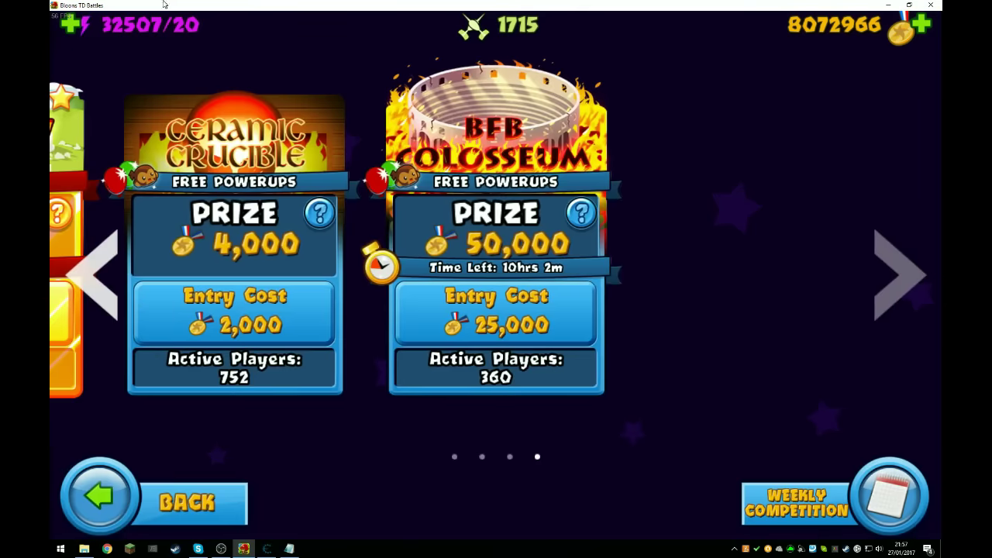
mouse_move(164, 4)
mouse_down()
mouse_move(379, 6)
mouse_move(953, 147)
mouse_move(989, 147)
mouse_up()
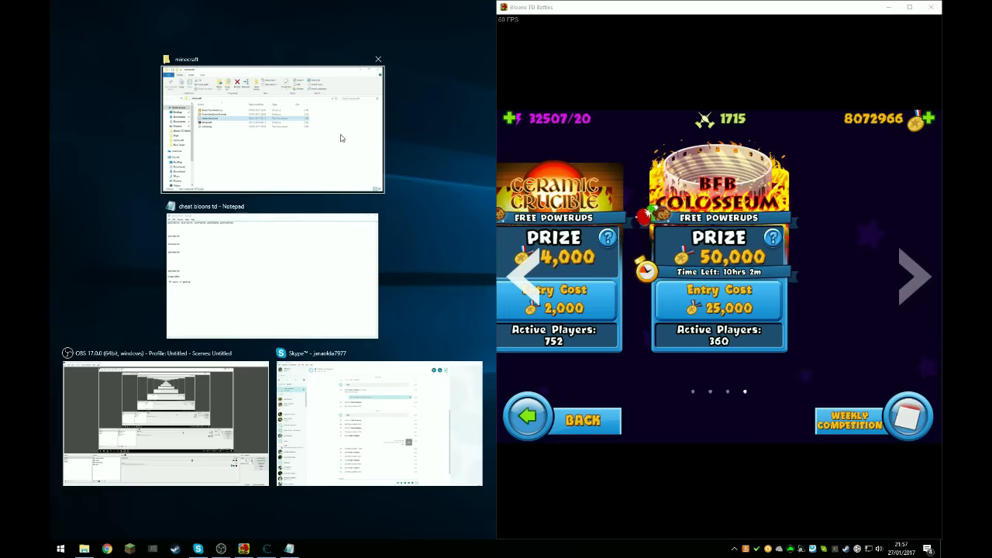